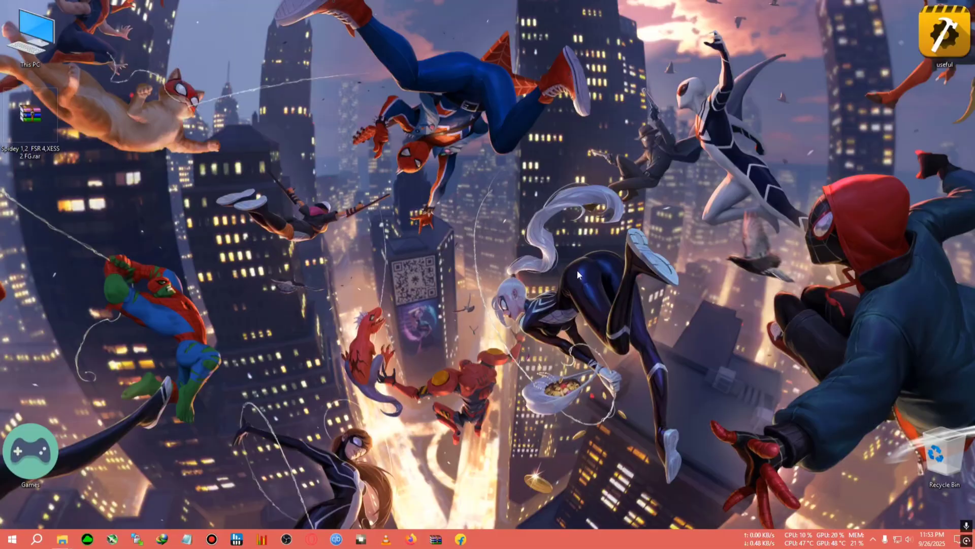
drag(630, 266, 511, 312)
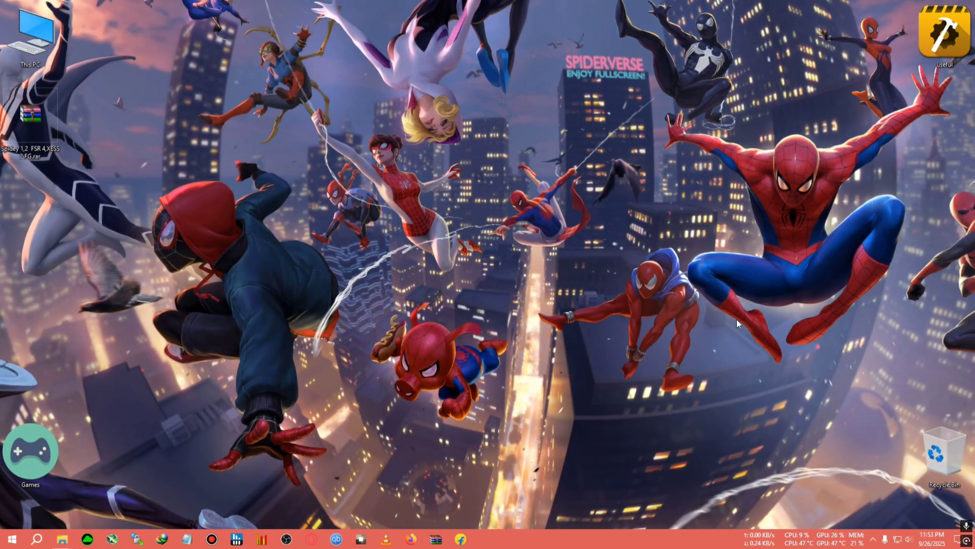
drag(766, 279, 617, 413)
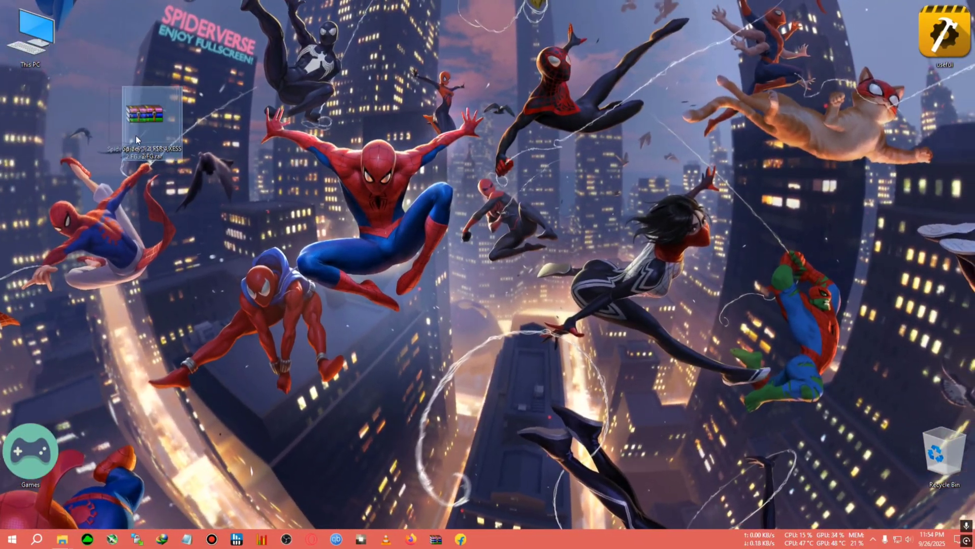
- Extract the desktop archive "Spidey 1,2 FSR 4,XESS 2 FG.rar" into a folder of the same name
drag(135, 135, 24, 139)
right_click(24, 122)
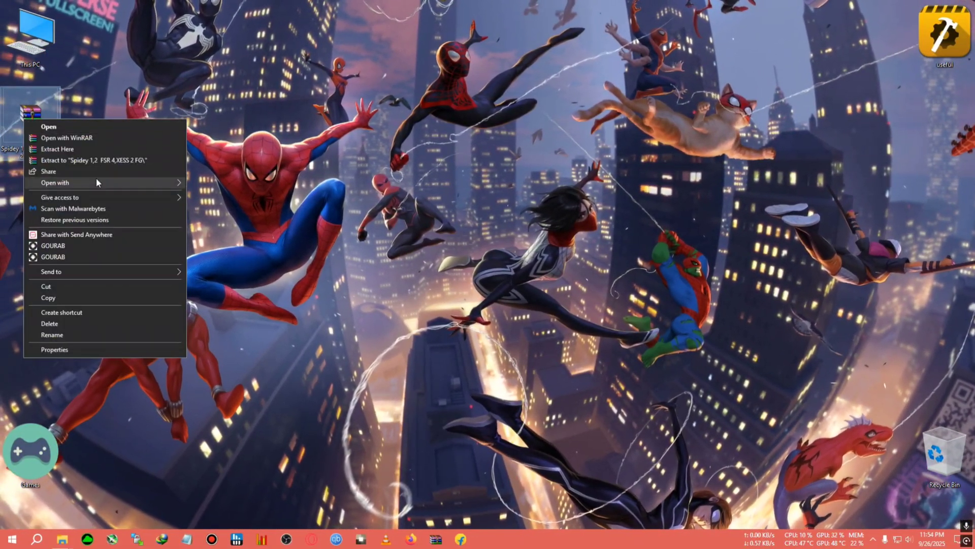
click(108, 160)
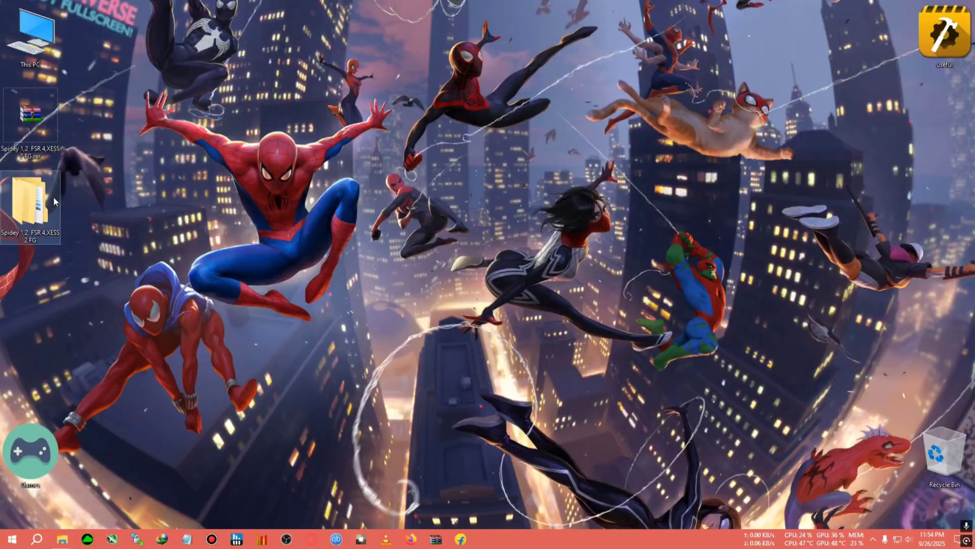
- Copy all the mod files from the inner folder of the extracted "Spidey 1,2 FSR 4,XESS 2 FG" folder and minimize the window
double_click(35, 203)
double_click(328, 8)
drag(329, 9, 471, 102)
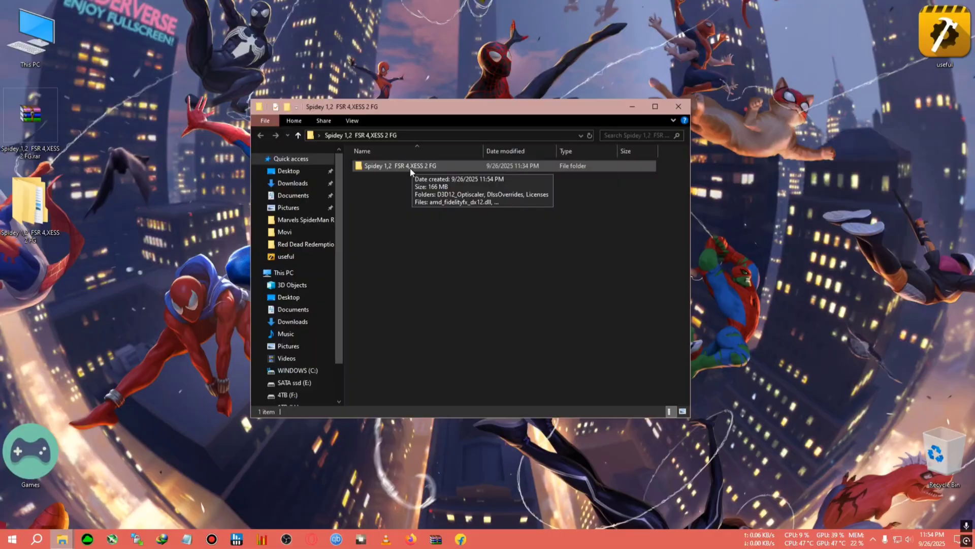
double_click(402, 167)
right_click(436, 230)
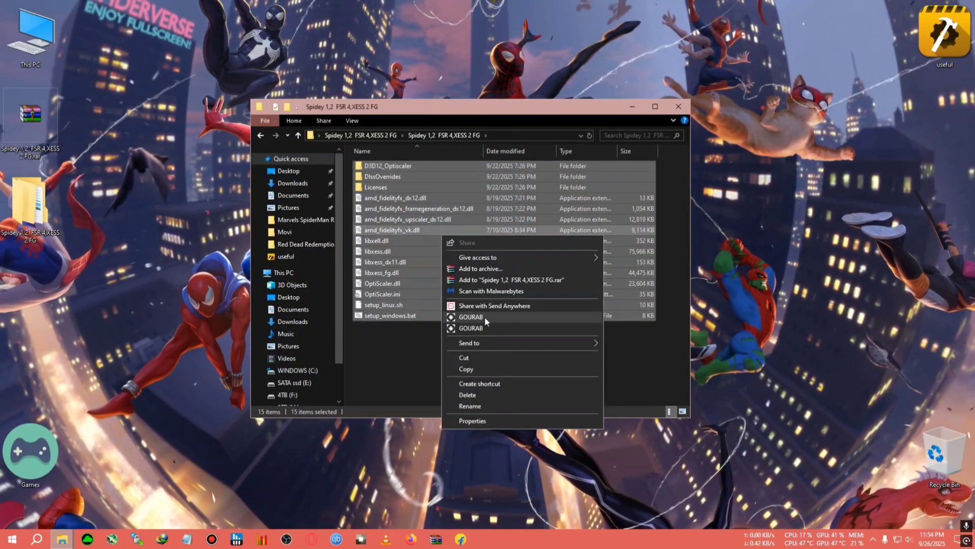
click(479, 370)
click(631, 107)
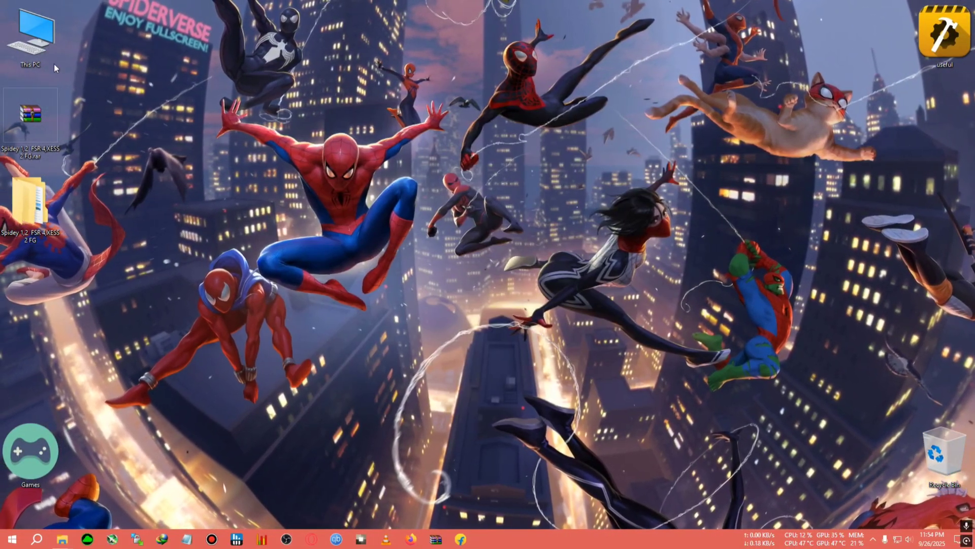
- Open the "Marvels SpiderMan Remastered" folder on the SATA ssd (E:) drive and find Spider-Man.exe
double_click(43, 54)
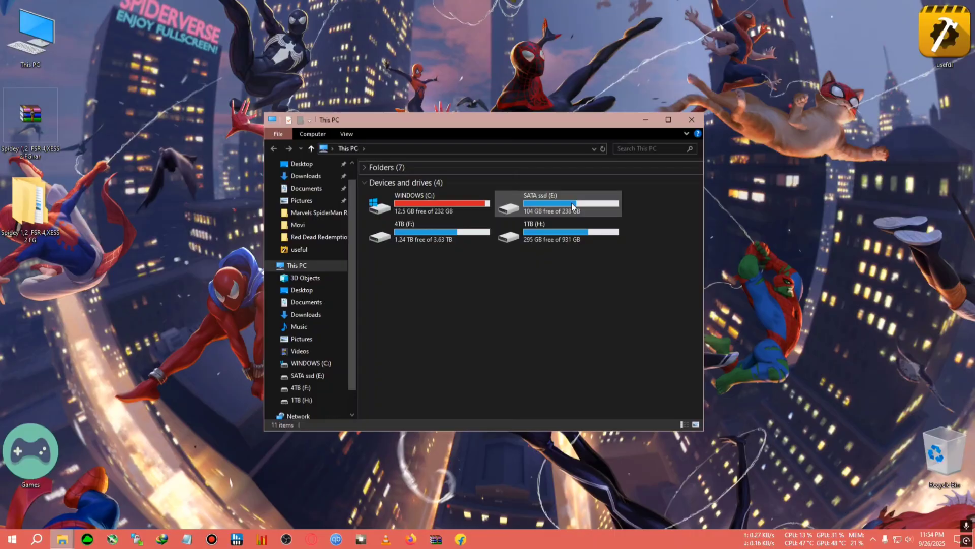
double_click(575, 205)
drag(471, 122, 397, 120)
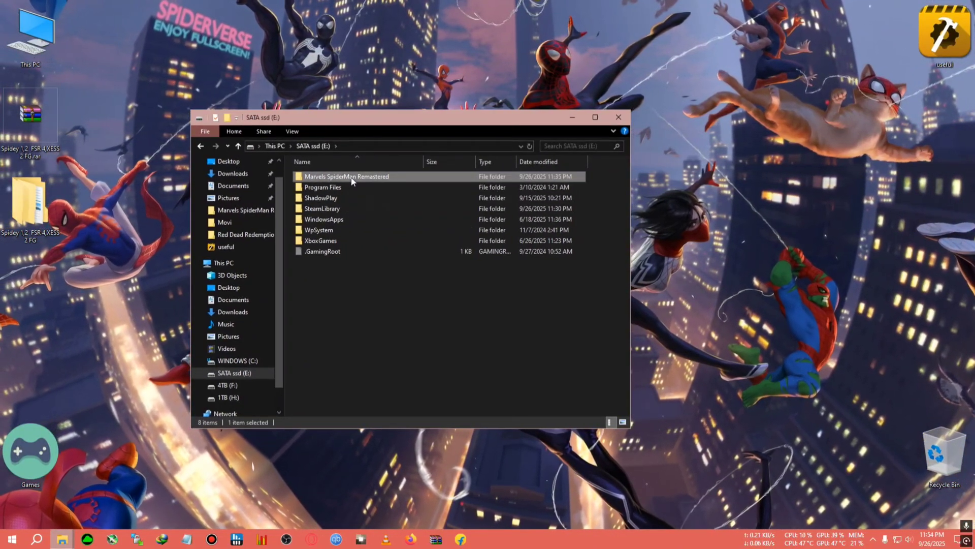
double_click(352, 176)
scroll(365, 239, down, 4)
scroll(371, 254, down, 5)
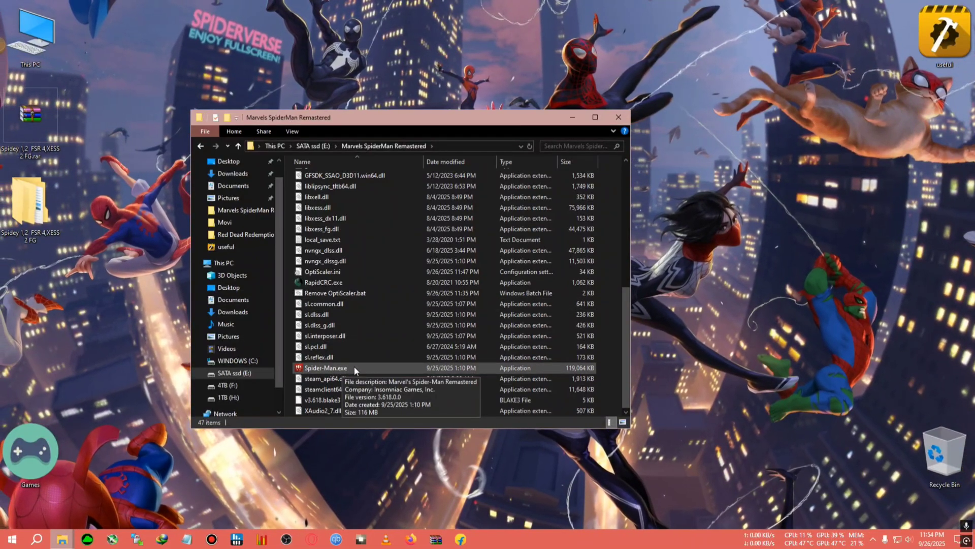
- Paste the copied mod files next to Spider-Man.exe, replacing the files that have the same names
right_click(610, 257)
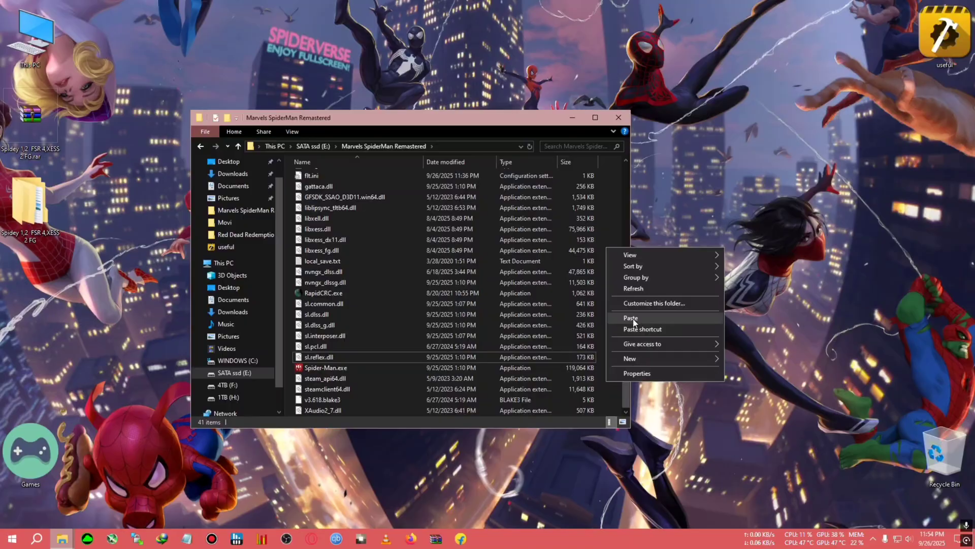
click(631, 318)
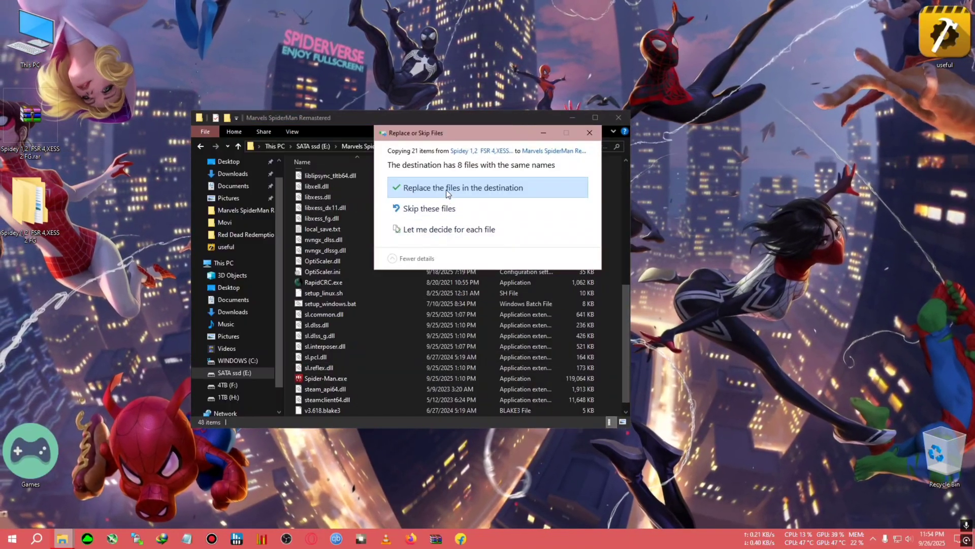
click(446, 187)
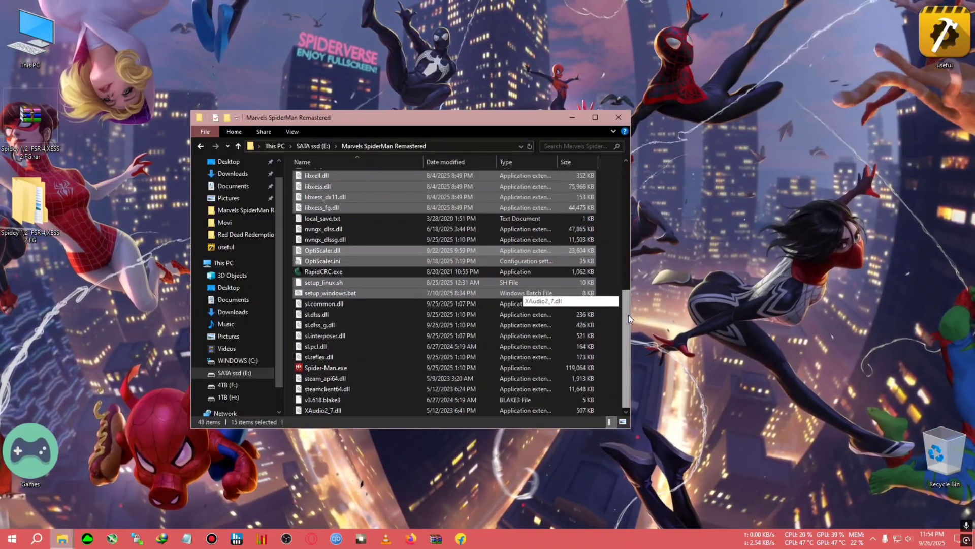
- Run setup_windows.bat, choosing option 1 (dxgi.dll) as the OptiScaler filename and option 2 (Nvidia) as the GPU
double_click(327, 294)
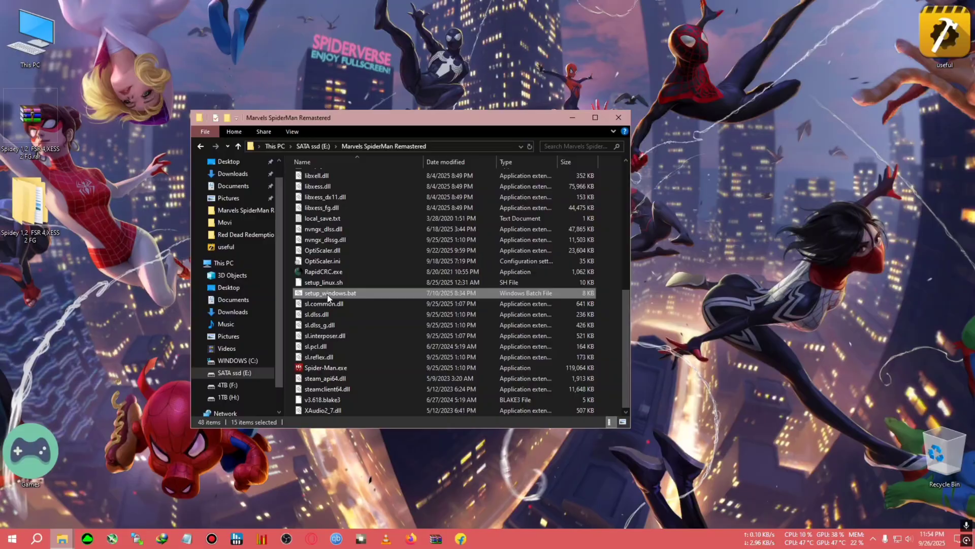
text(1)
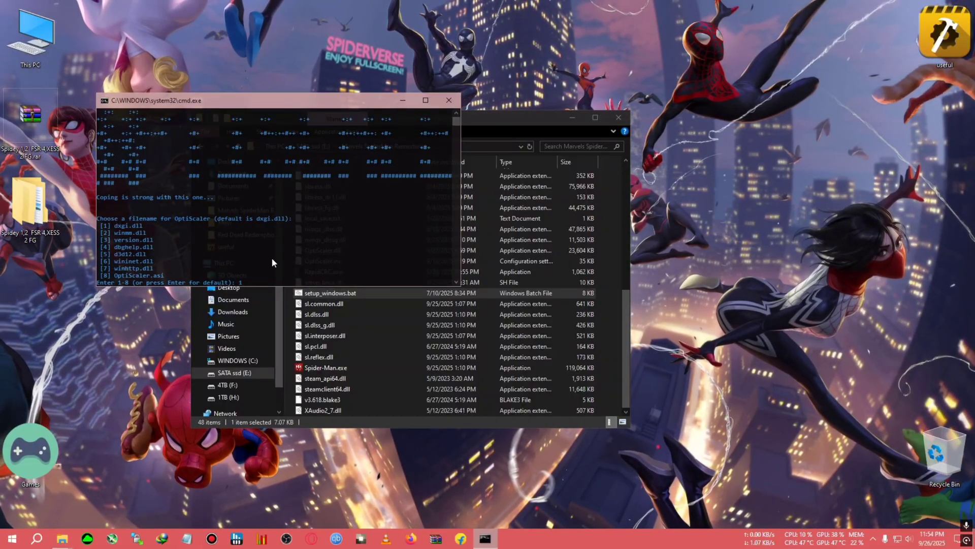
key(Return)
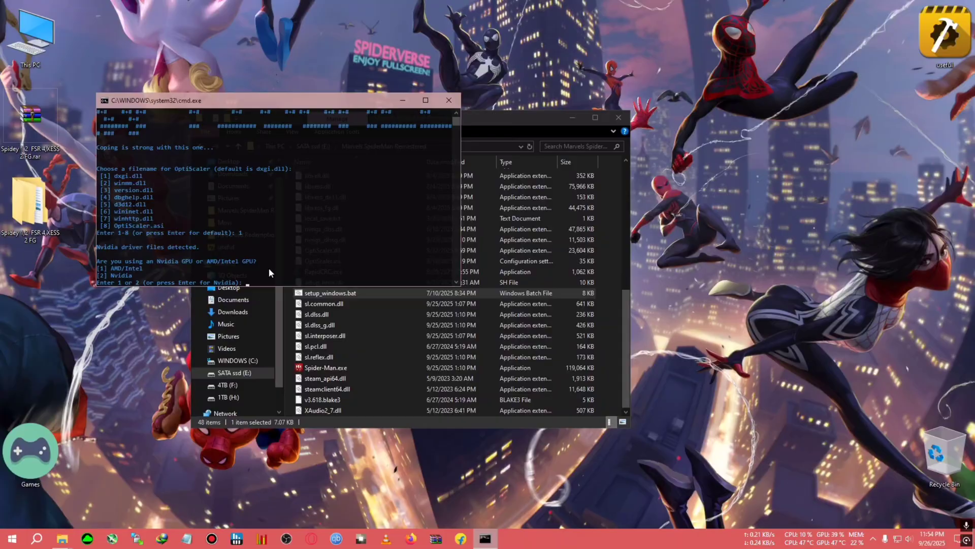
text(2)
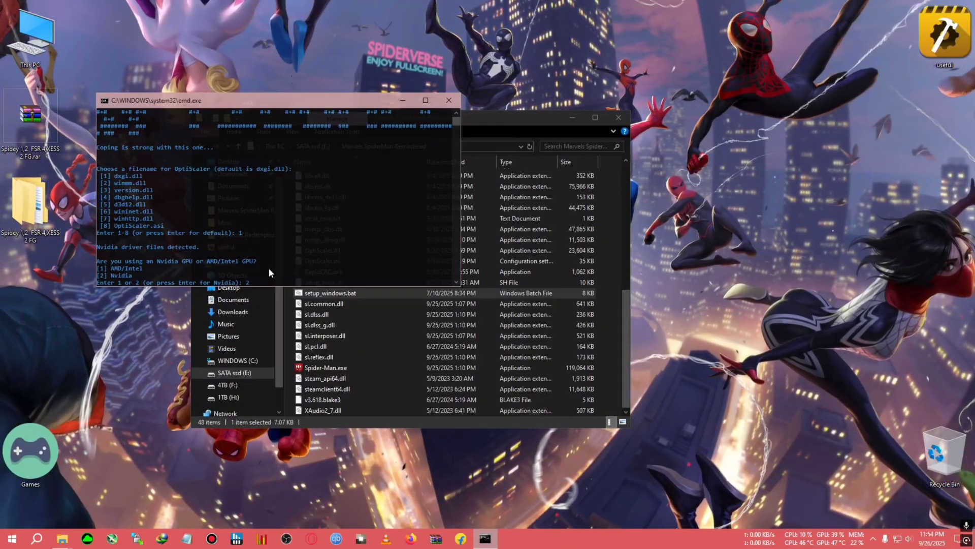
key(Return)
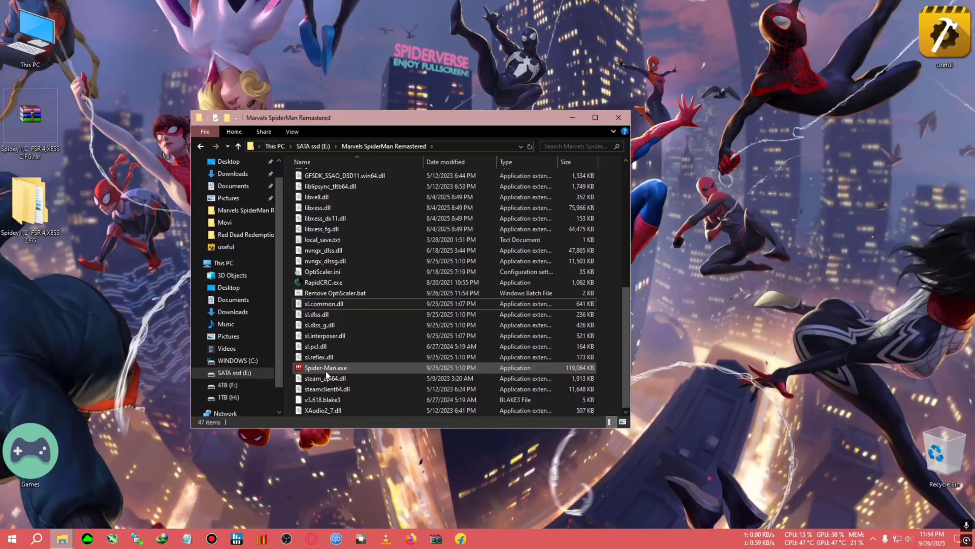
- Open OptiScaler.ini and set FGInput to fsrfg and FGOutput to xefg in the FrameGen section
right_click(324, 274)
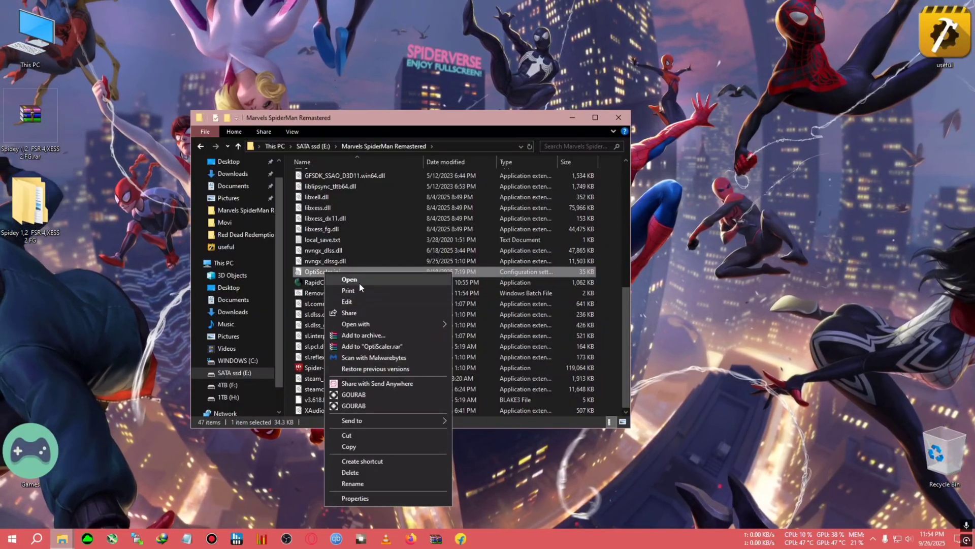
click(376, 281)
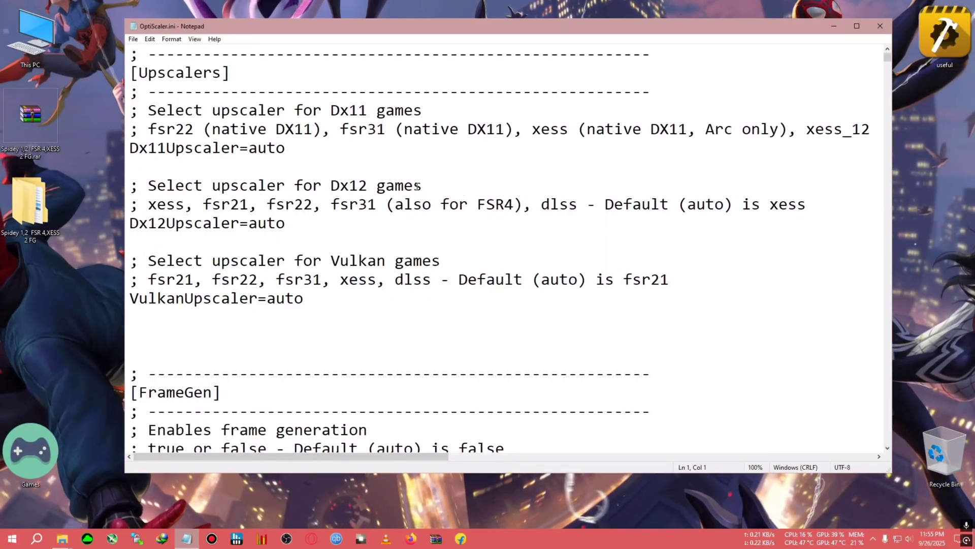
scroll(339, 245, down, 4)
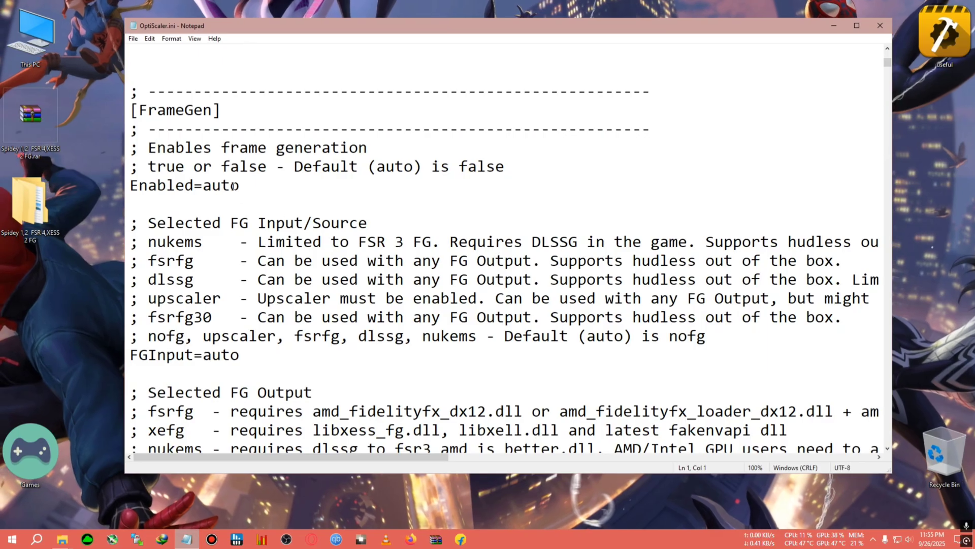
scroll(227, 205, down, 3)
scroll(227, 205, down, 2)
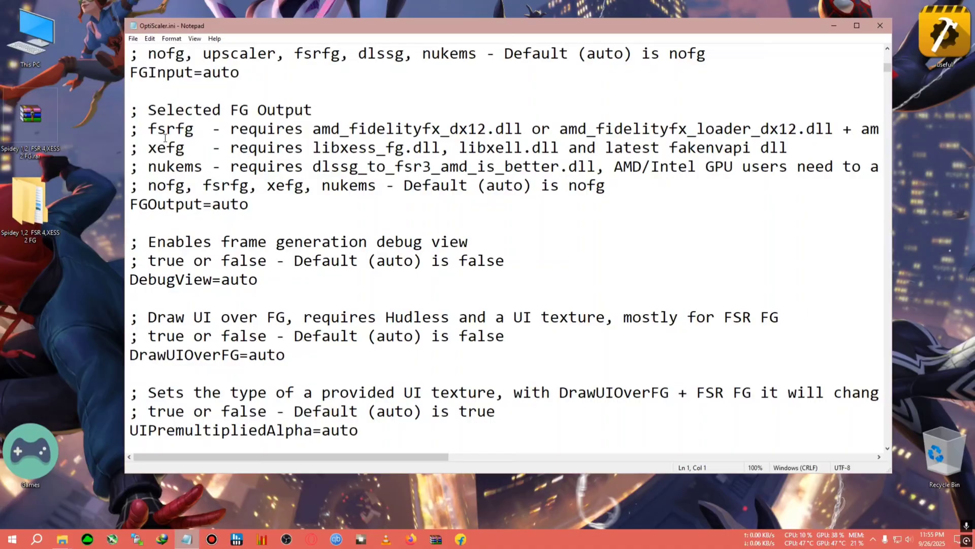
scroll(183, 178, up, 1)
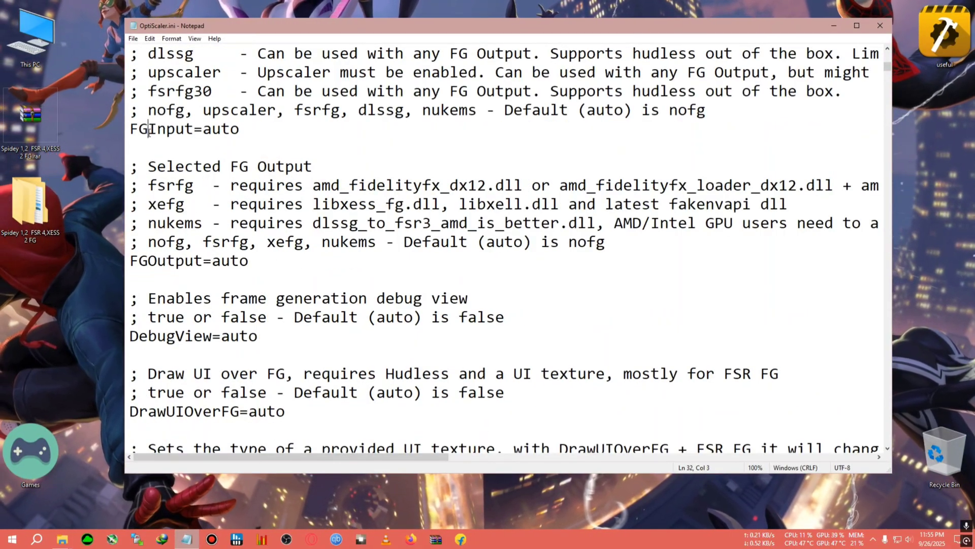
scroll(149, 131, up, 3)
scroll(203, 193, down, 2)
scroll(245, 230, up, 1)
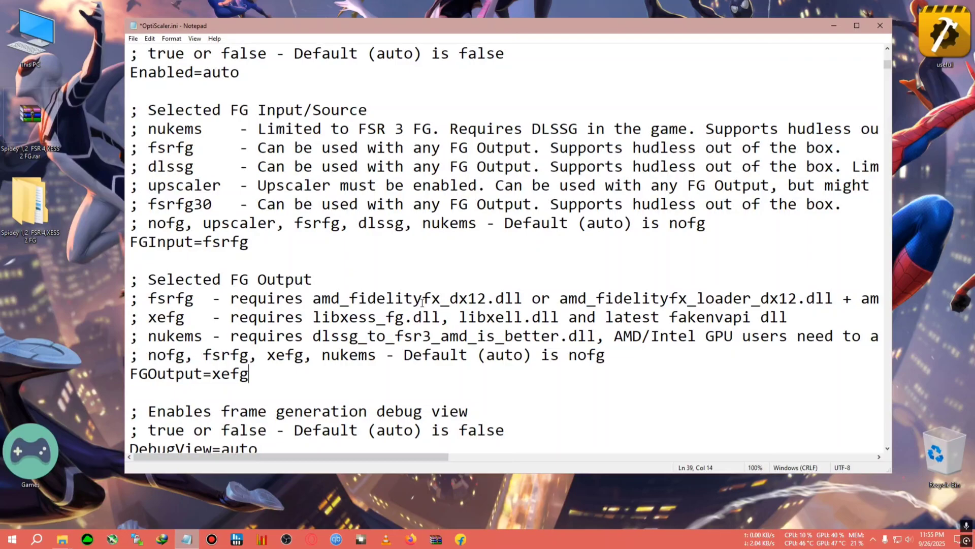
- Save OptiScaler.ini, then close the file and the game folder window
click(133, 39)
click(169, 83)
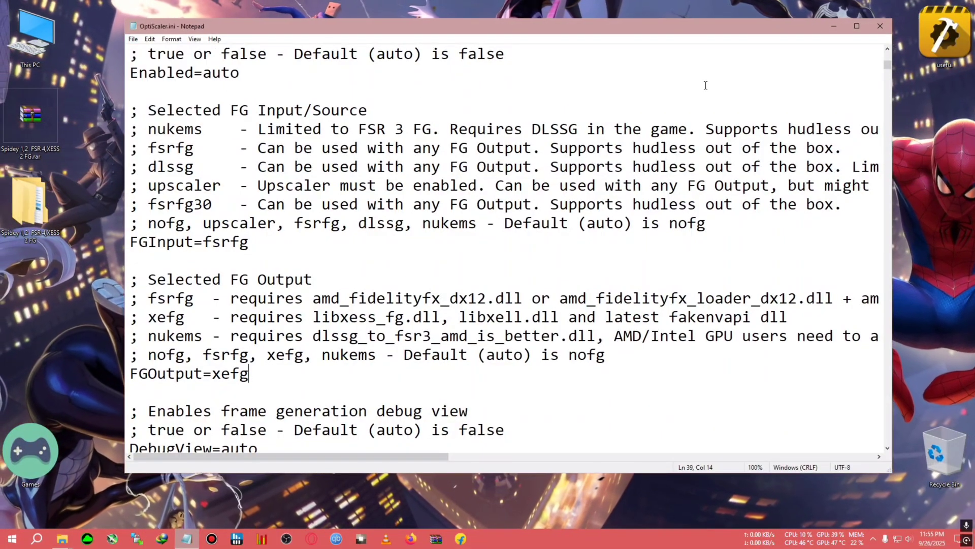
click(878, 32)
click(620, 116)
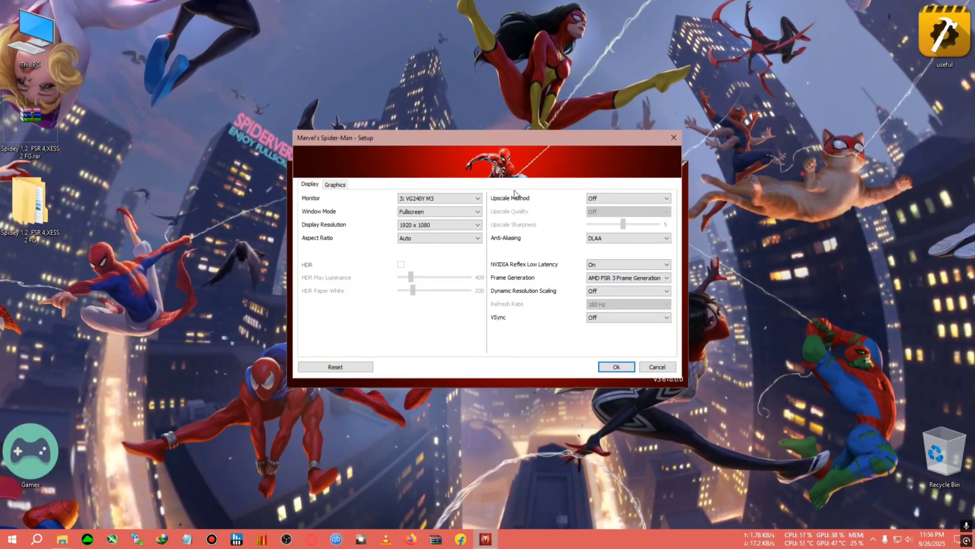
drag(497, 143, 410, 141)
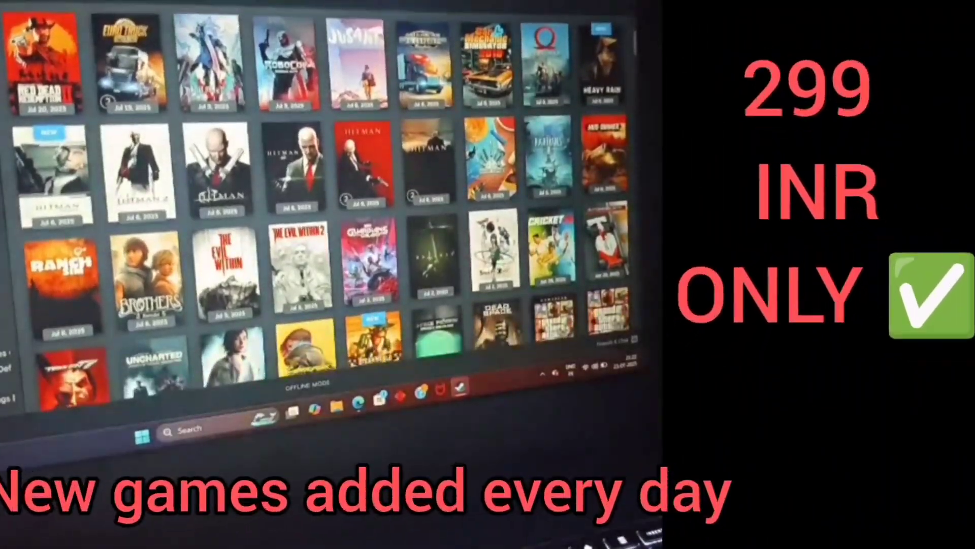
scroll(325, 203, down, 3)
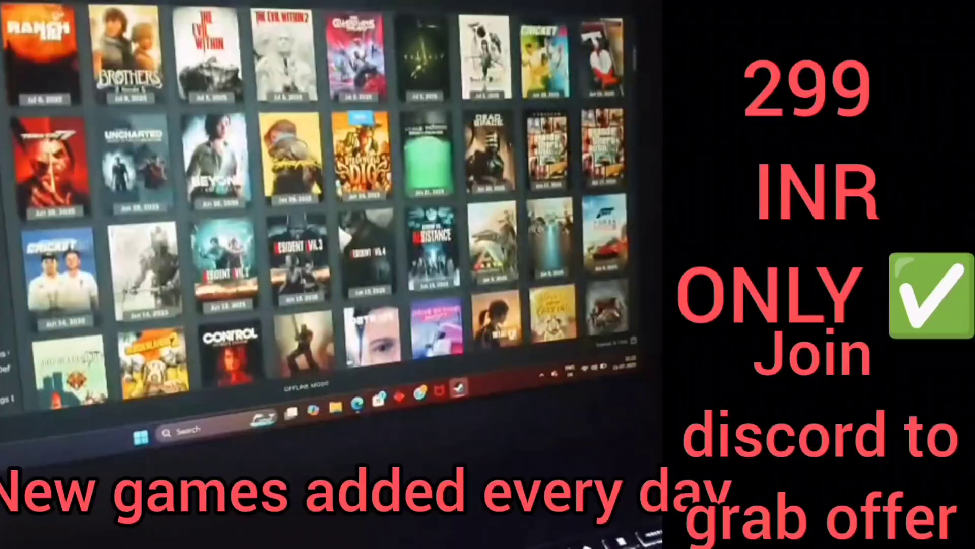
scroll(325, 204, down, 3)
scroll(325, 203, down, 3)
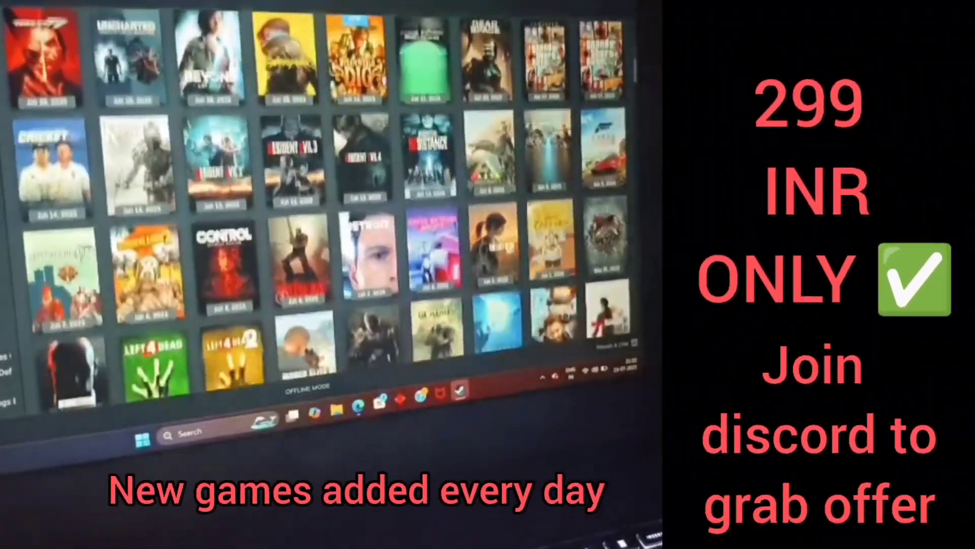
scroll(325, 203, down, 4)
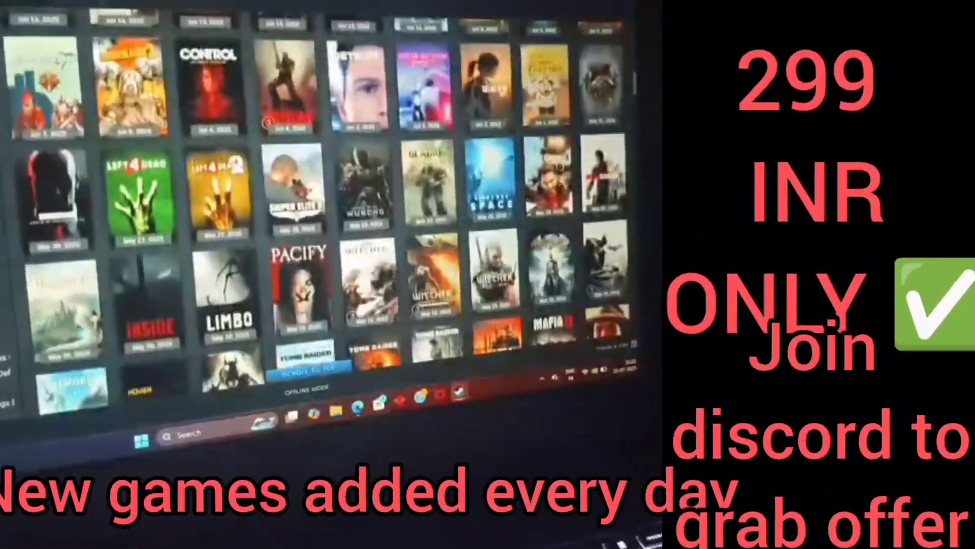
scroll(325, 204, down, 6)
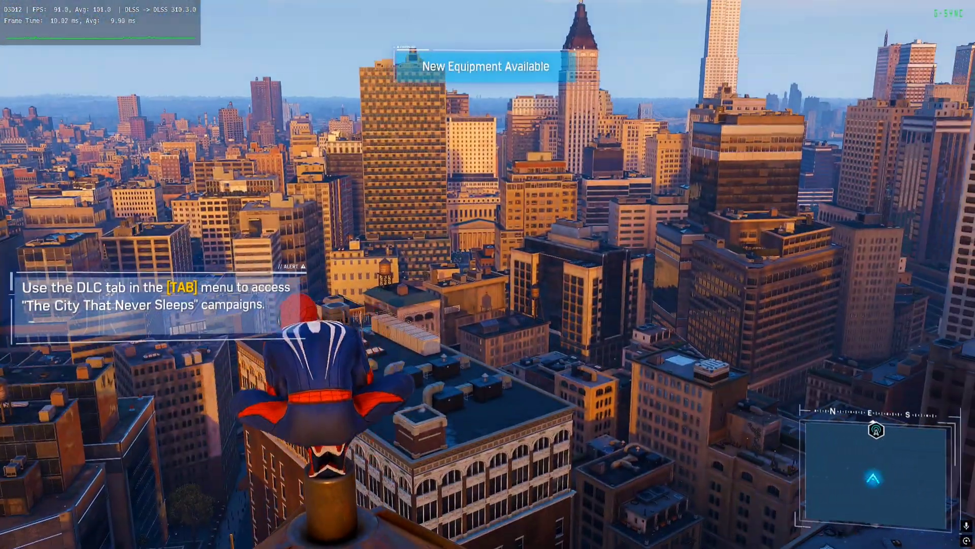
- Increase the FPS overlay's scale in the in-game OptiScaler menu and close the menu
key(Insert)
click(558, 348)
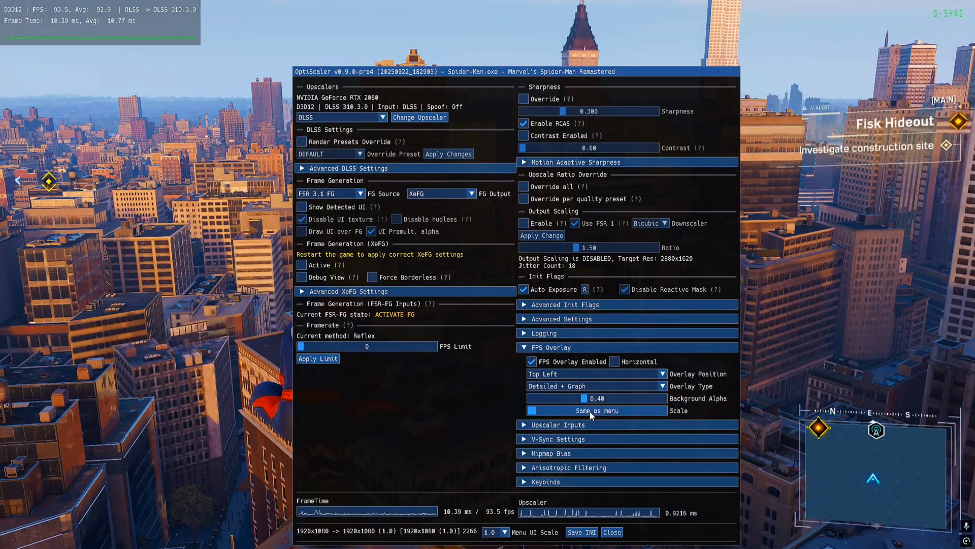
drag(590, 411, 610, 414)
click(604, 533)
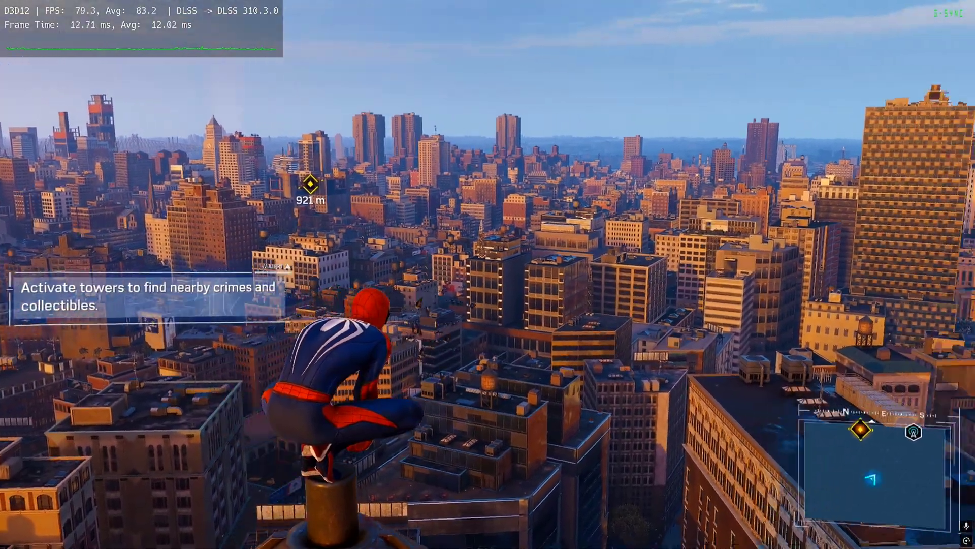
- Pause the game and open its display settings
key(Escape)
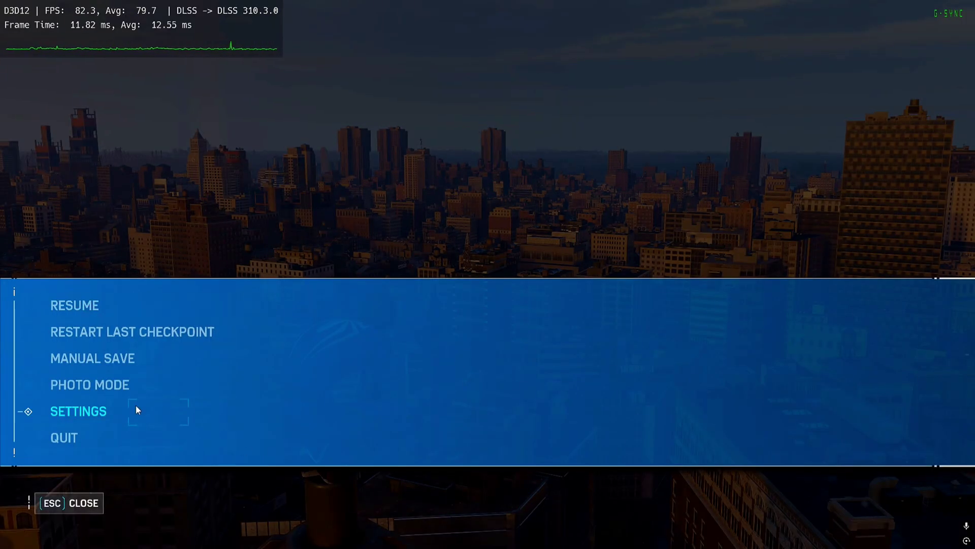
click(100, 411)
click(154, 336)
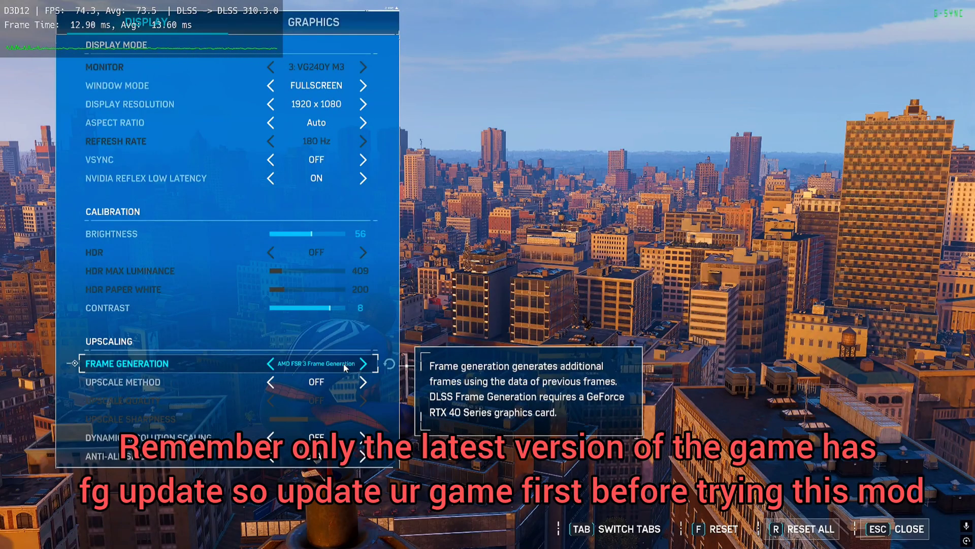
- Set the upscale method to DLSS Super Resolution, then apply and keep the display changes
click(363, 382)
click(364, 384)
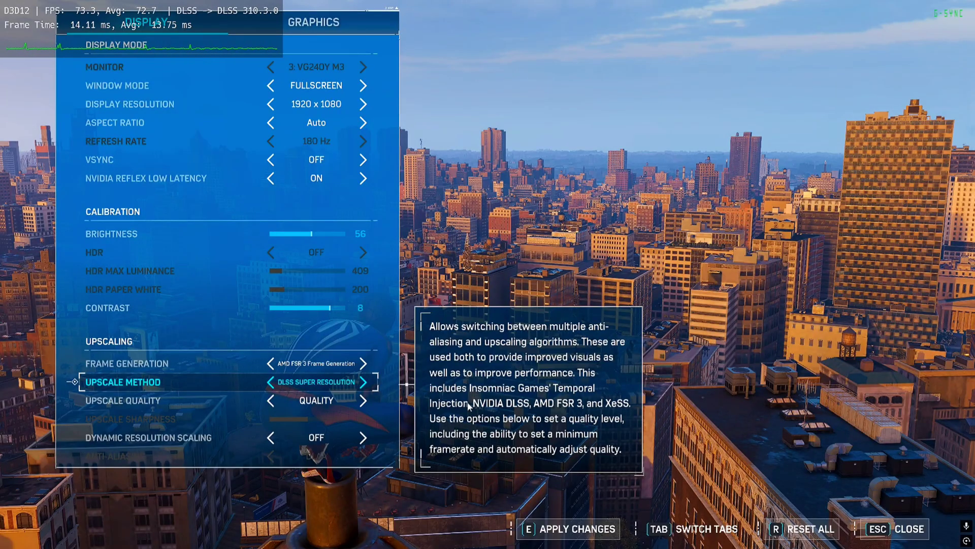
click(553, 530)
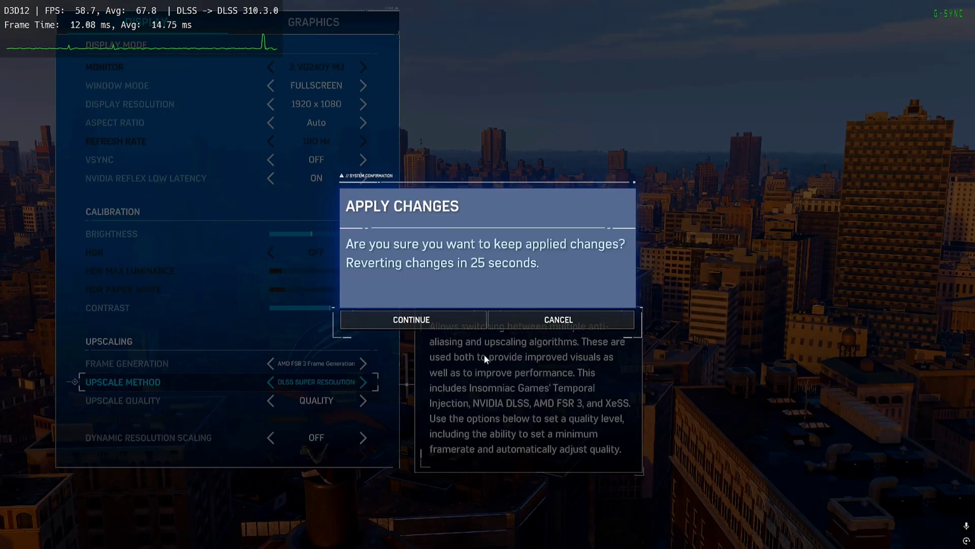
click(411, 320)
- Check the XeFG frame generation status in the OptiScaler menu, then leave the settings and restart the game
key(Insert)
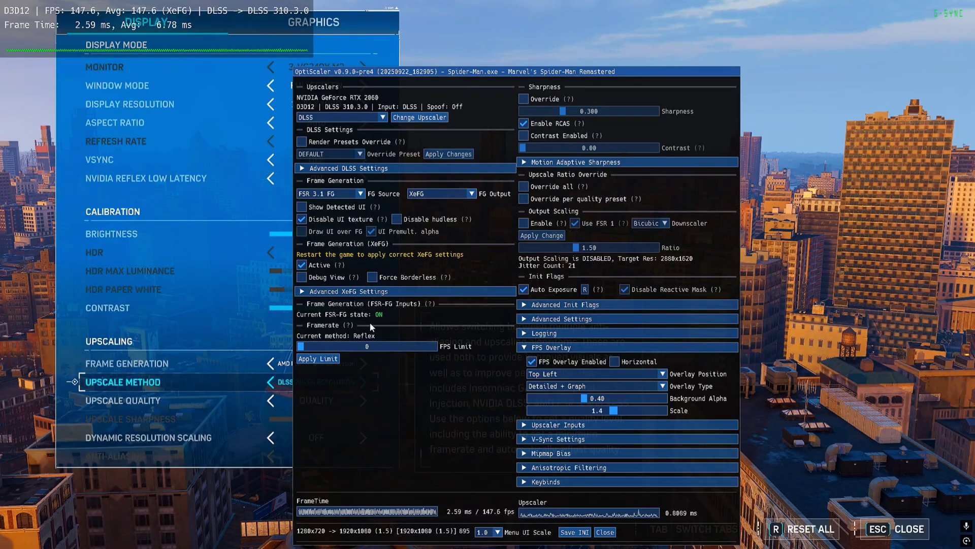
click(608, 532)
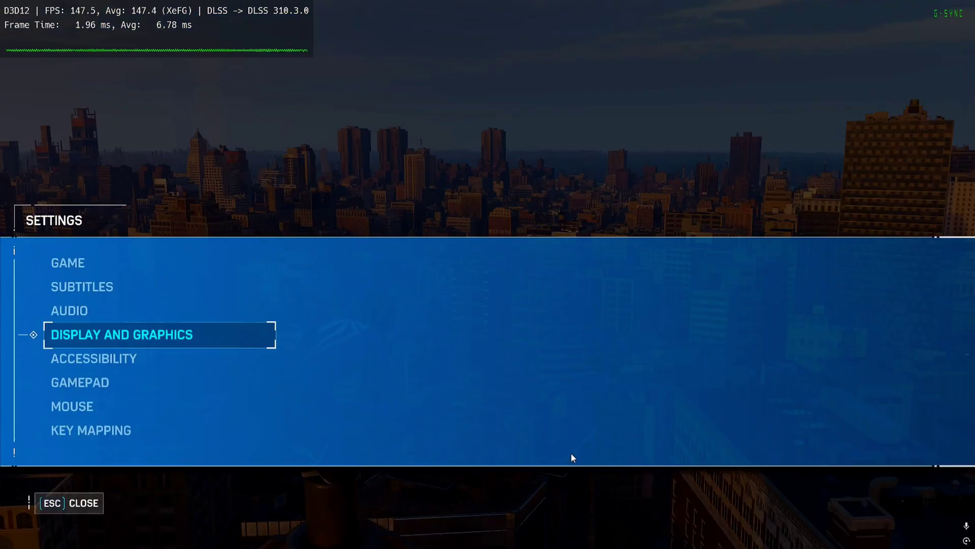
key(Escape)
click(125, 431)
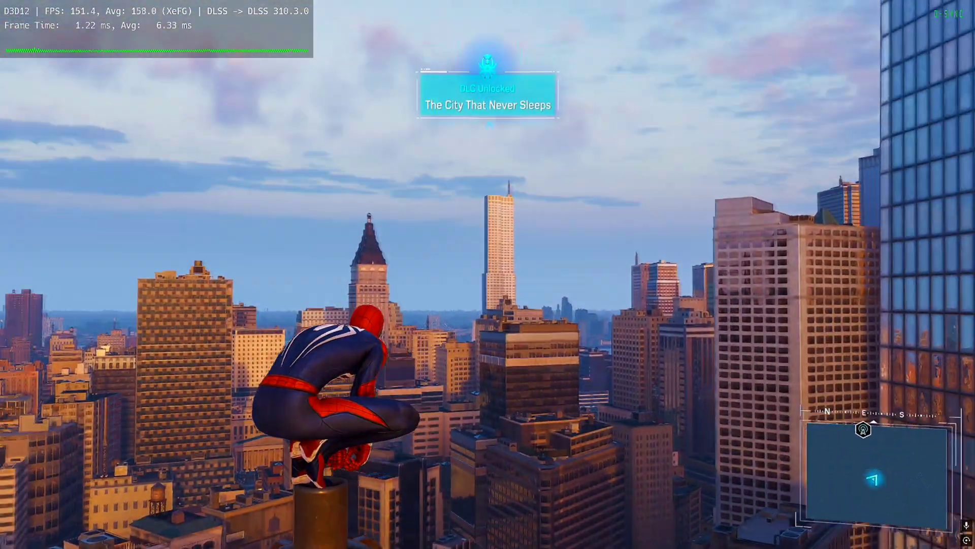
- Check the FG source and output in the OptiScaler menu, then swing through the city to test XeFG frame generation
key(Insert)
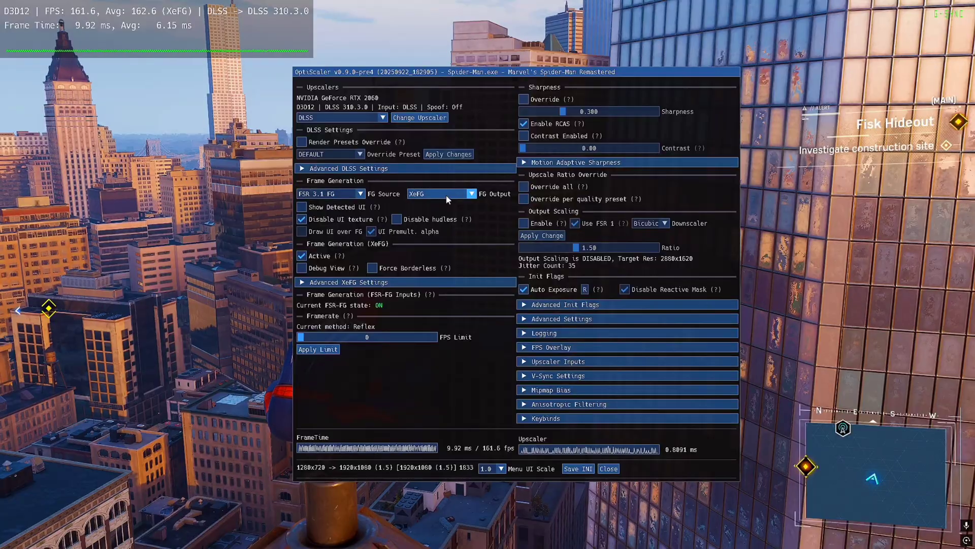
key(Insert)
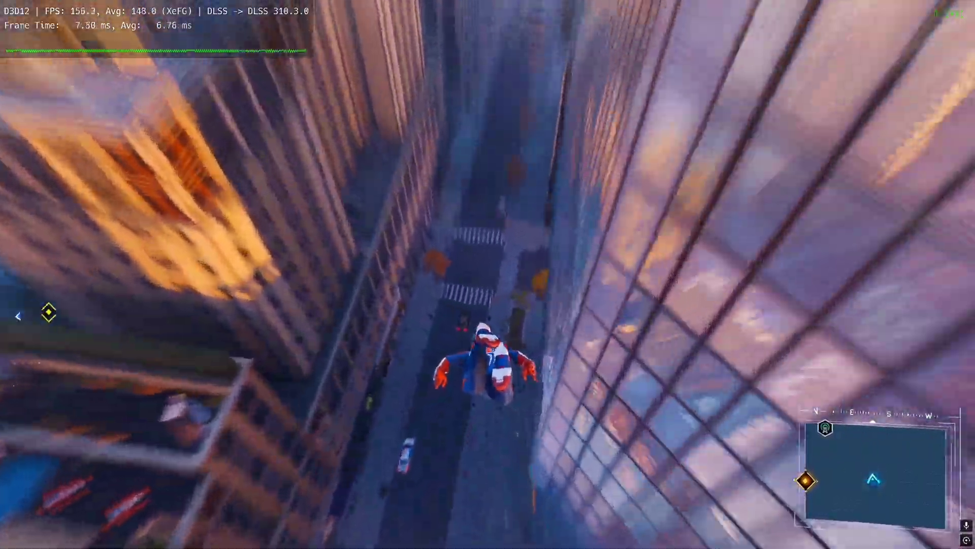
key(shift)
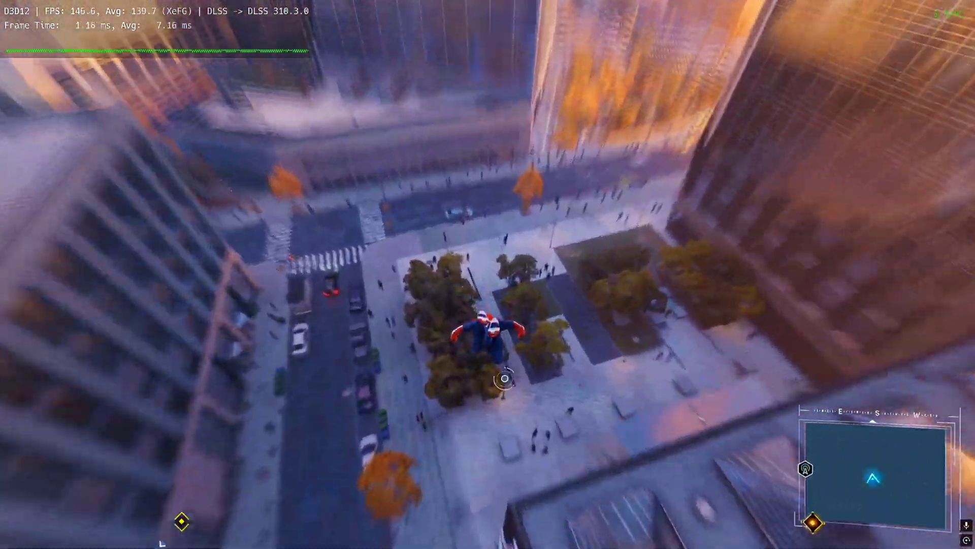
key(shift)
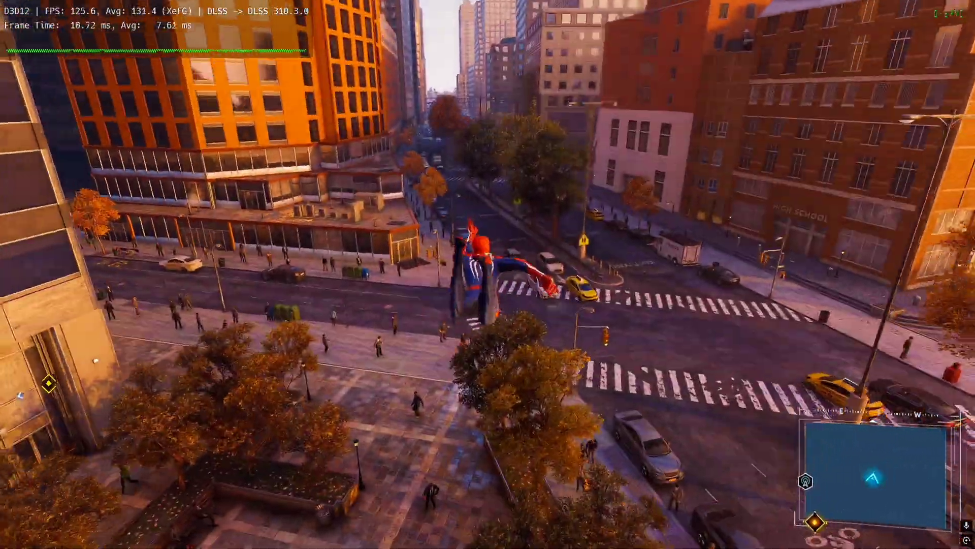
key(shift)
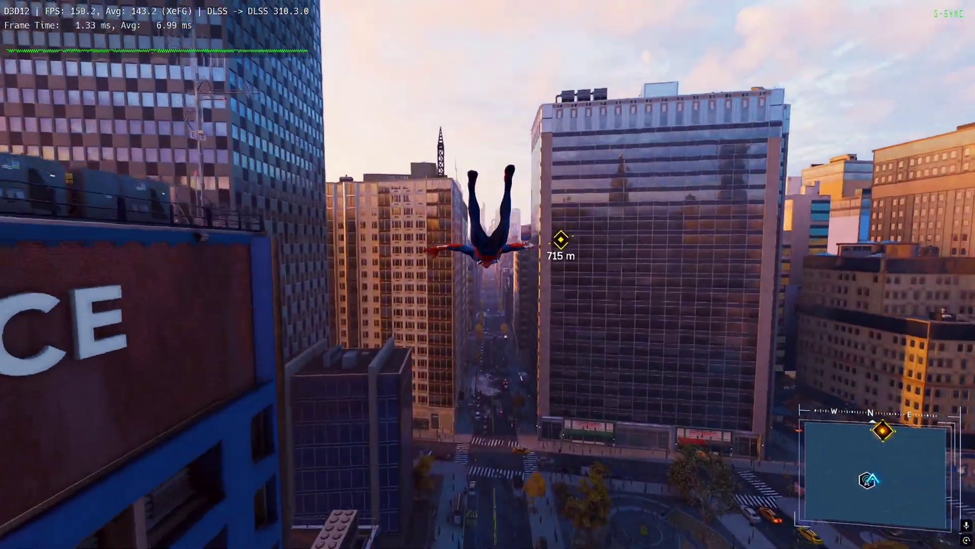
key(Escape)
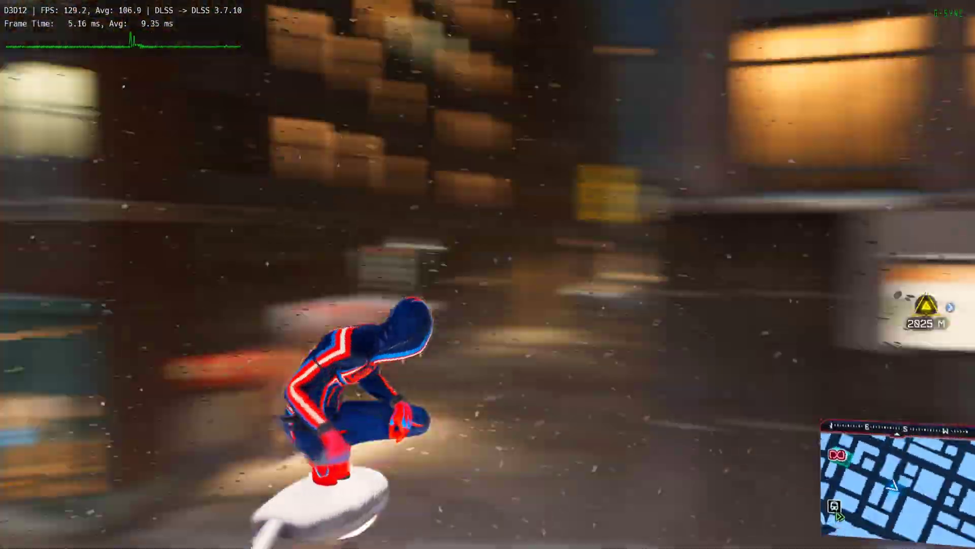
- In Spider-Man: Miles Morales, review the FG source and output choices in the OptiScaler menu, then close the menu
key(space)
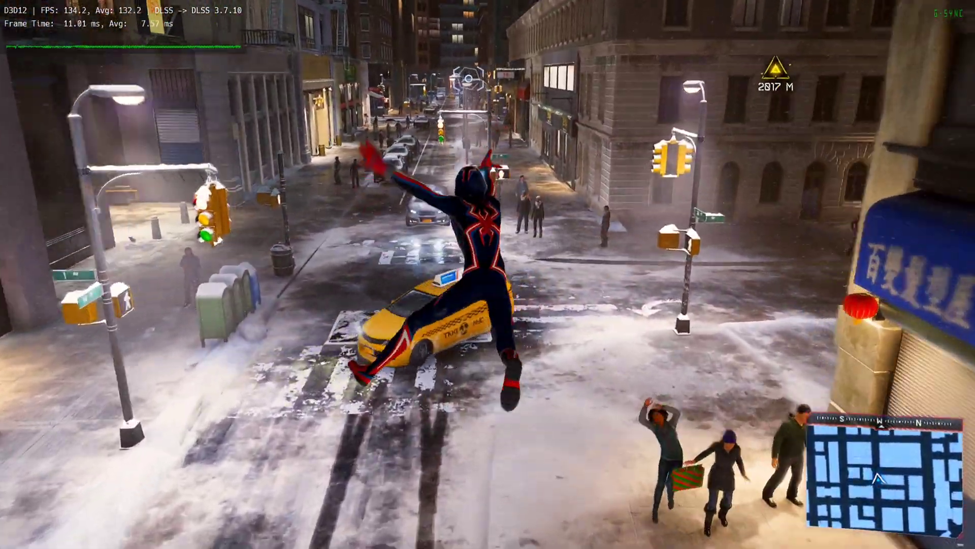
key(shift)
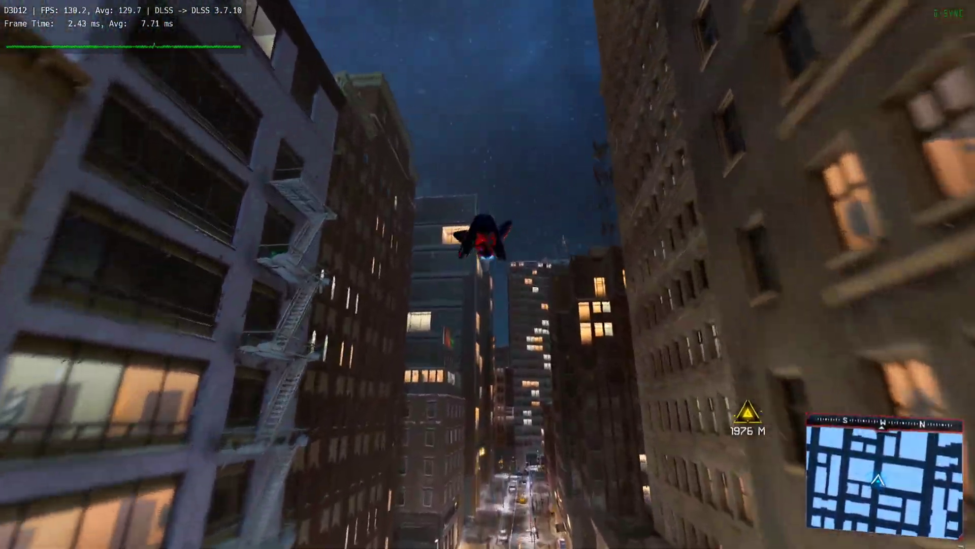
key(Insert)
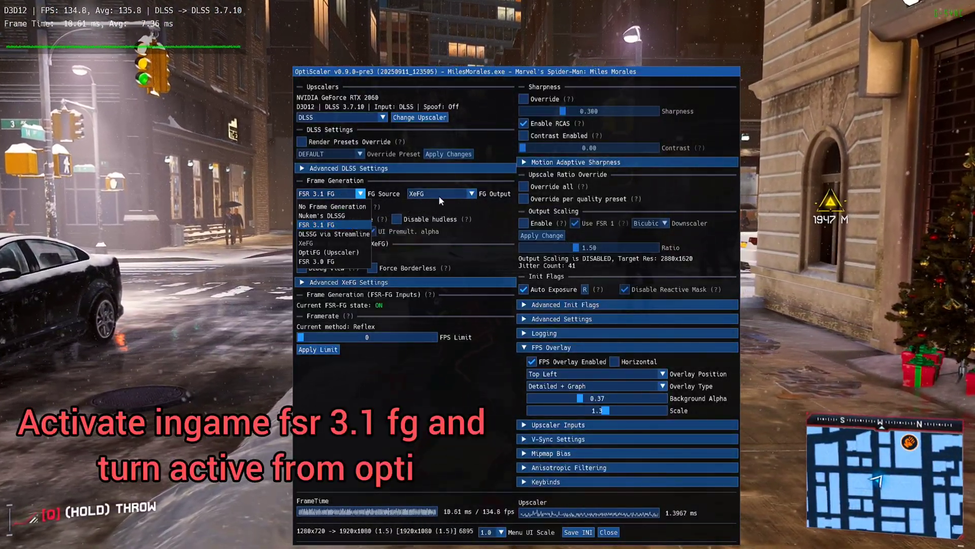
click(458, 216)
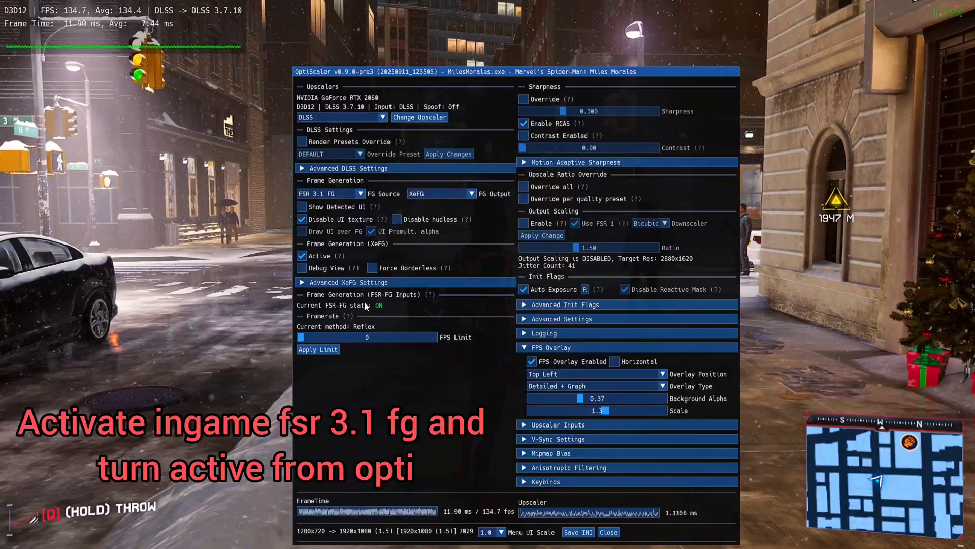
key(Insert)
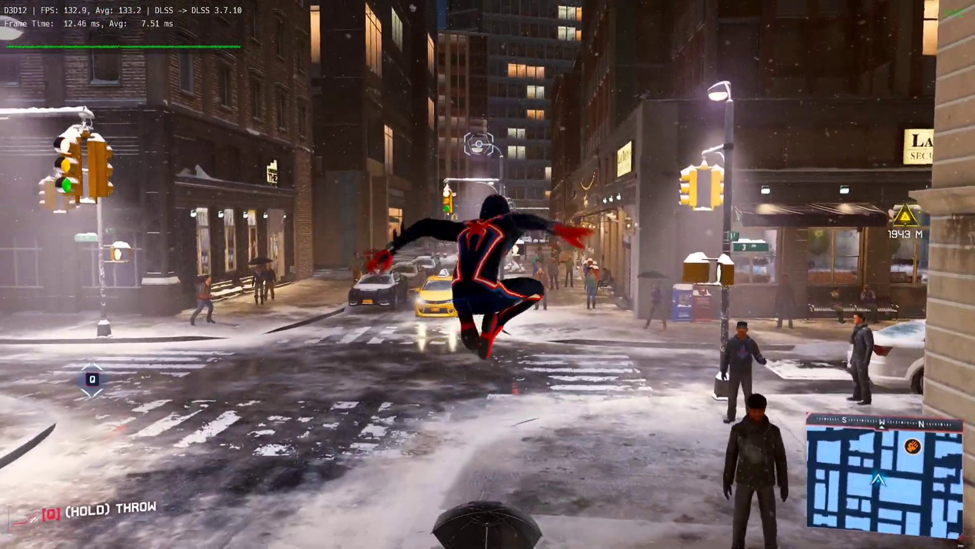
- Swing through the snowy city in Miles Morales to test frame rate and smoothness with frame generation active
key(shift)
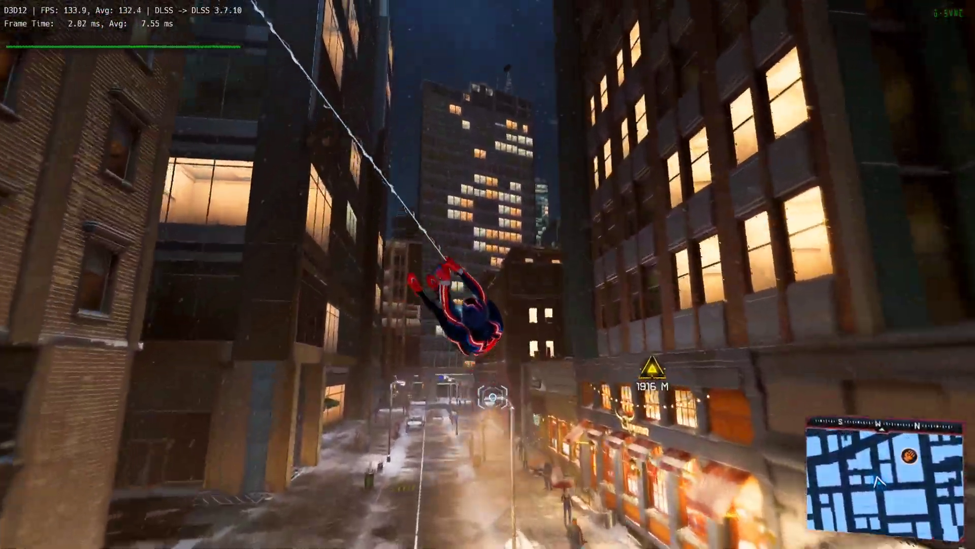
key(shift)
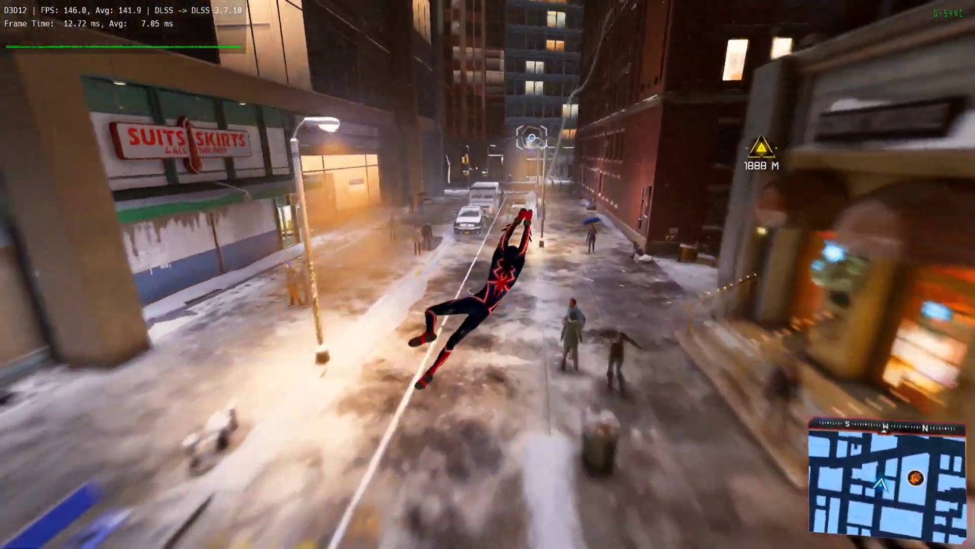
key(space)
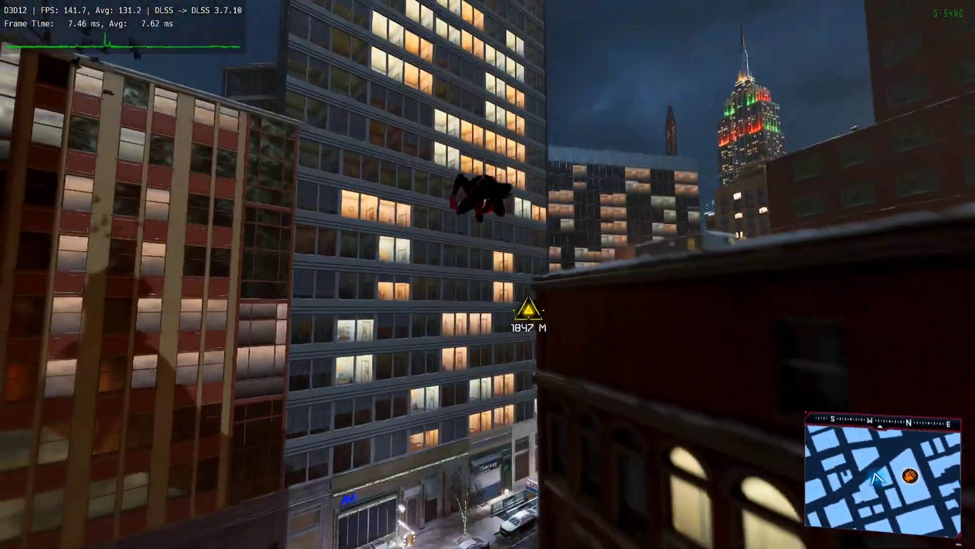
key(space)
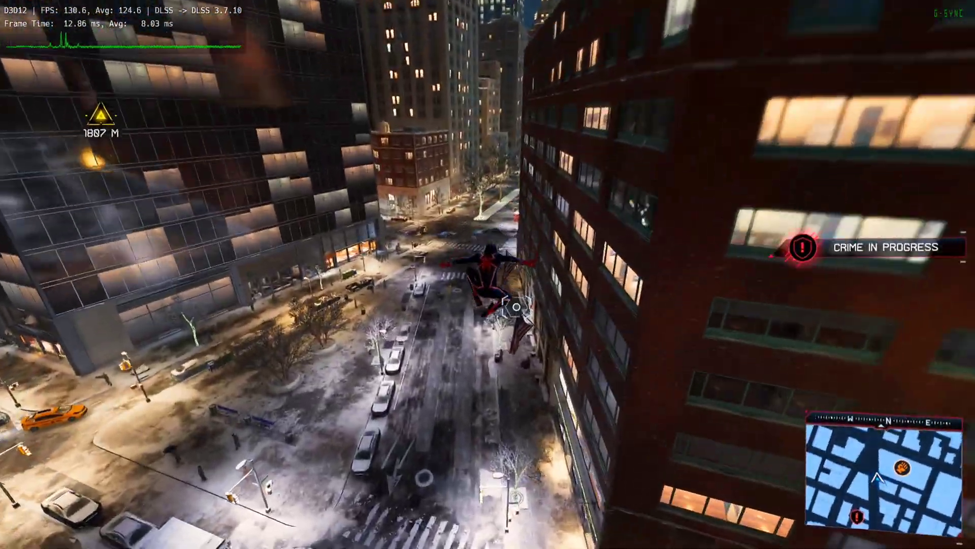
key(shift)
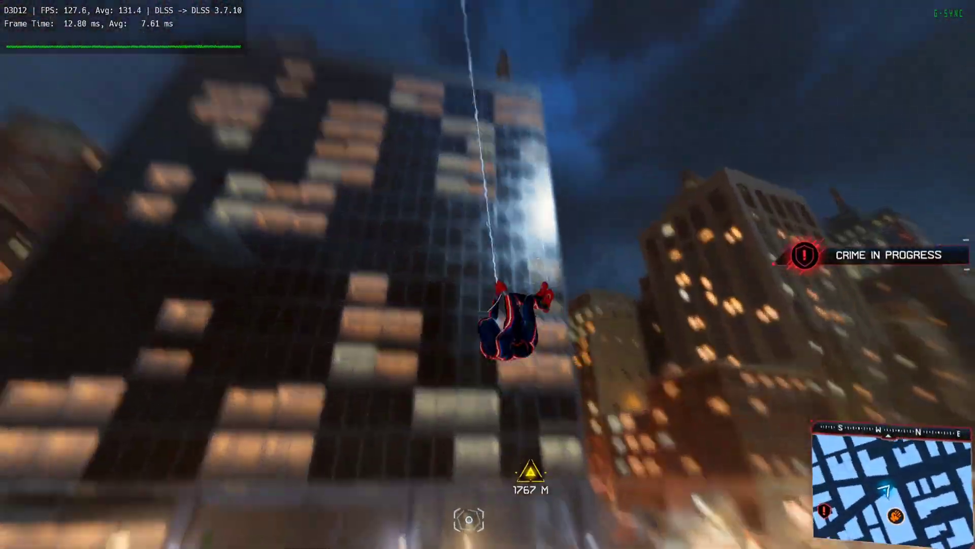
key(shift)
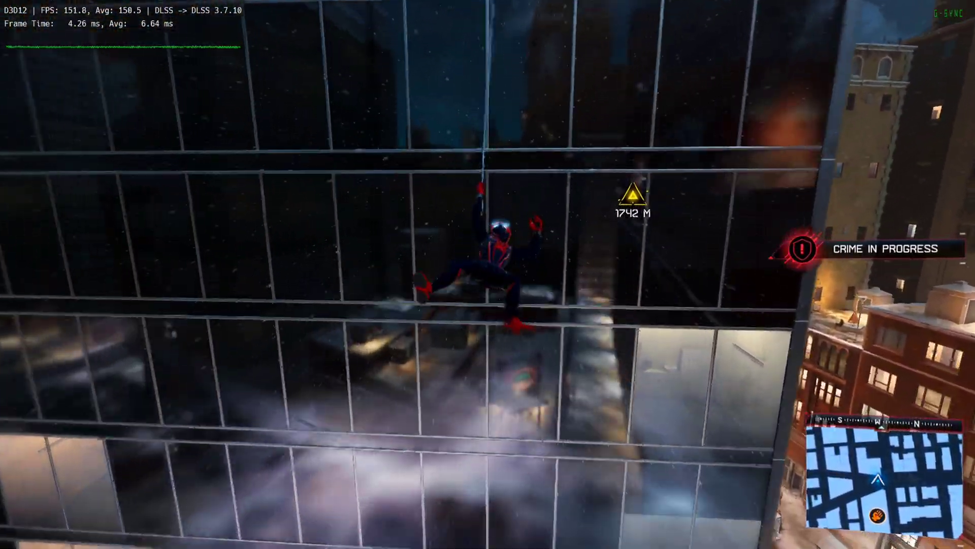
key(shift)
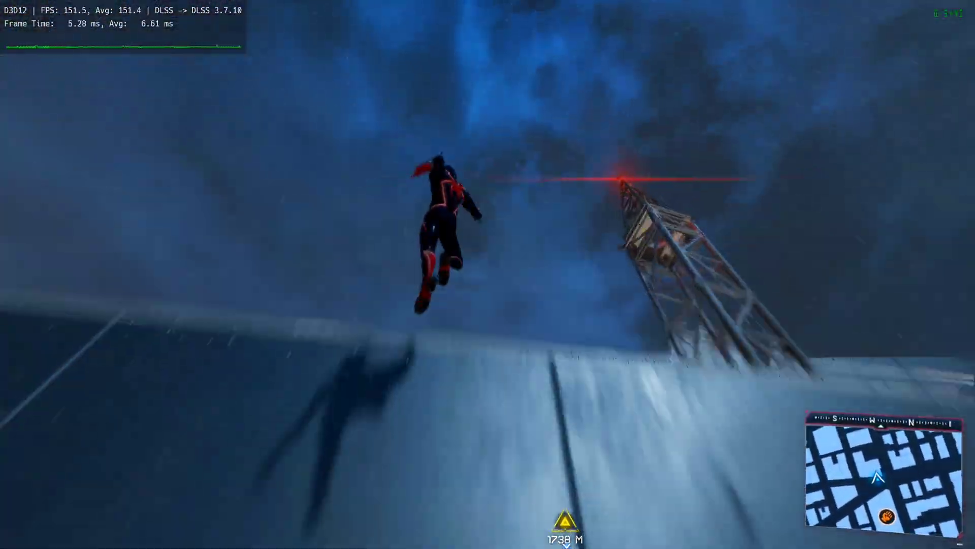